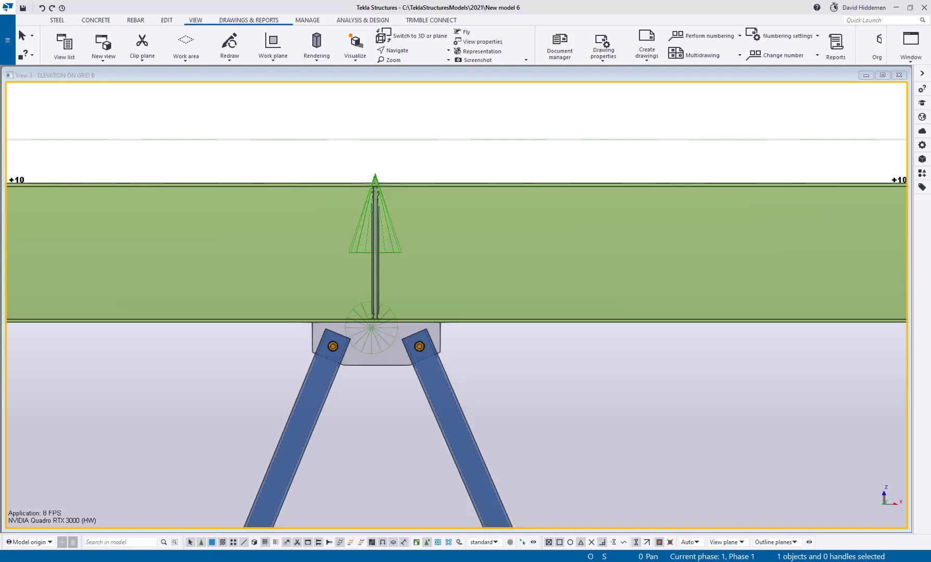
Pan and zoom the grid B elevation onto the bolted gusset connection under the beam
{"action": "middle_click_drag", "start_coordinate": [506, 372], "coordinate": [539, 369]}
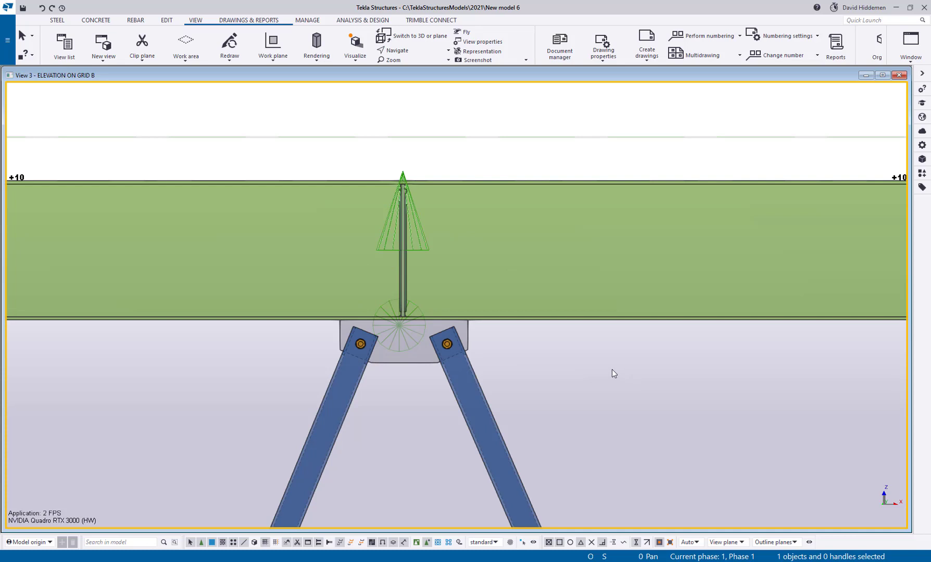
{"action": "scroll", "coordinate": [420, 371], "scroll_direction": "up", "scroll_amount": 3}
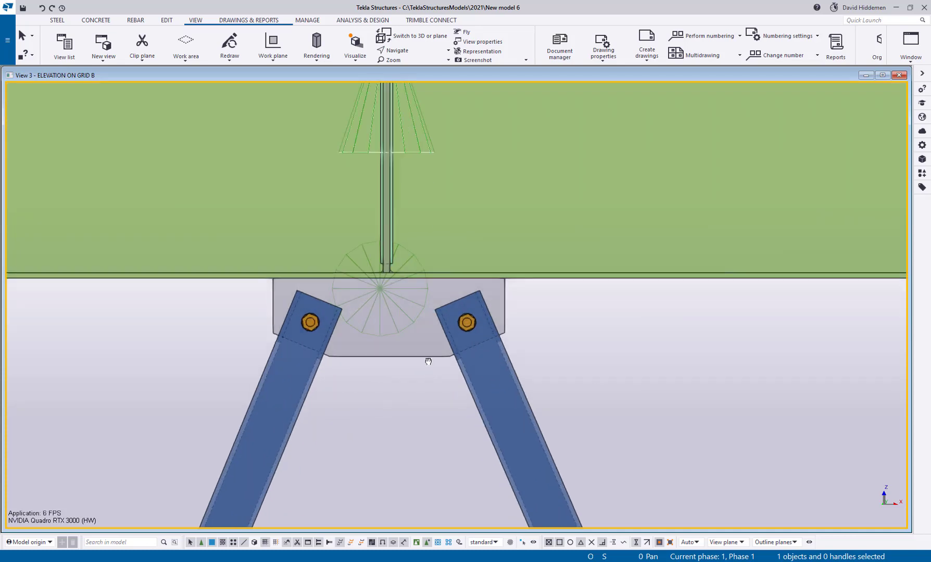
Measure the gusset plate beside the braces, reading 6"7/16
{"action": "key", "text": "f"}
{"action": "left_click", "coordinate": [399, 415]}
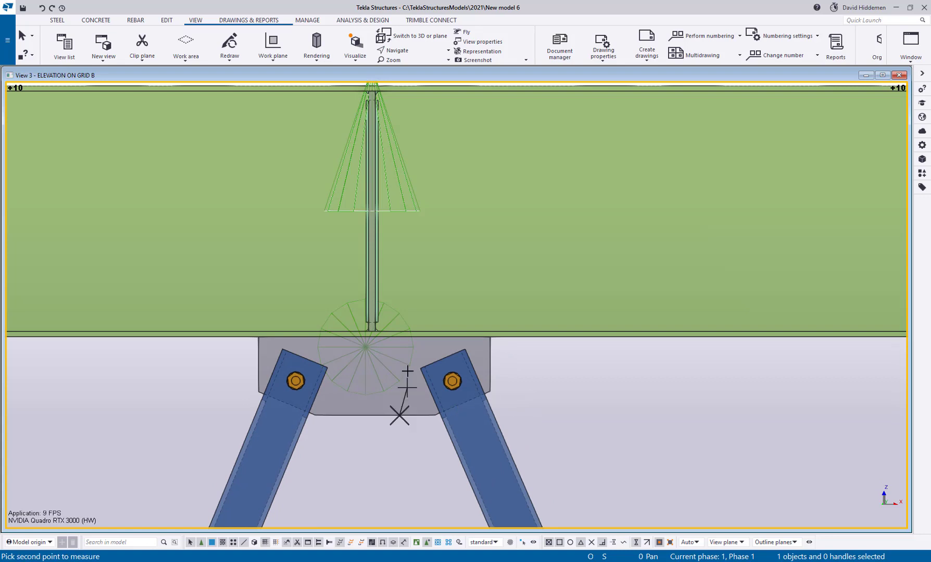
{"action": "left_click", "coordinate": [399, 337]}
{"action": "left_click", "coordinate": [516, 350]}
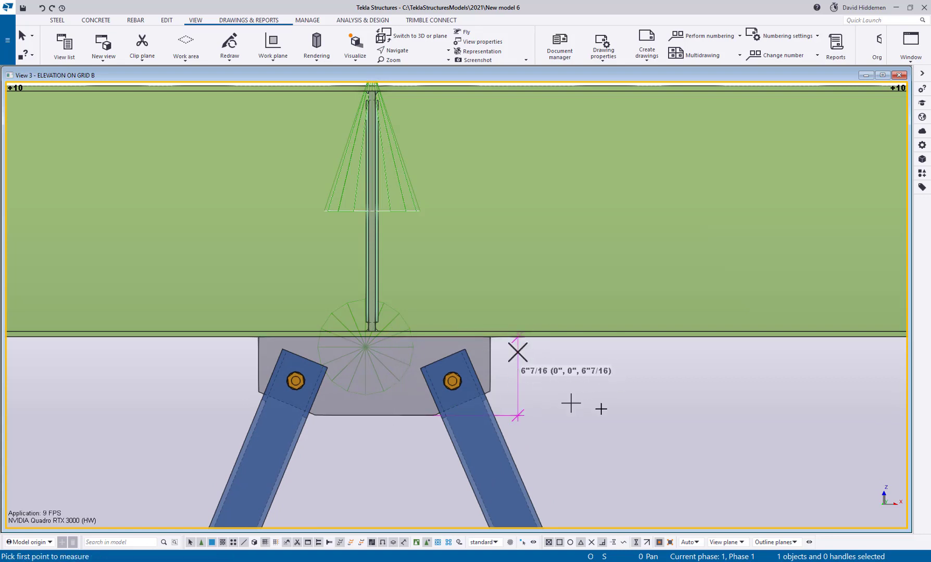
{"action": "scroll", "coordinate": [549, 374], "scroll_direction": "down", "scroll_amount": 2}
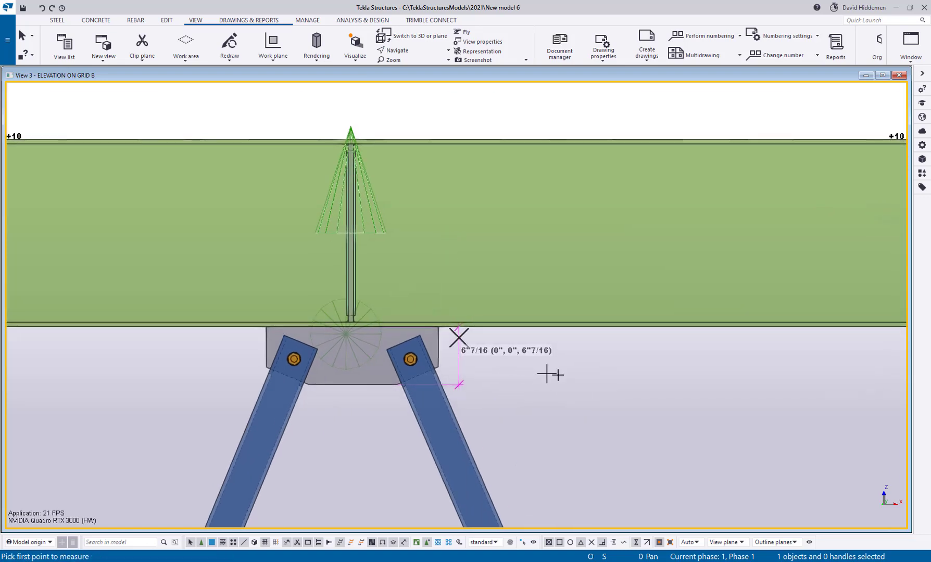
{"action": "right_click", "coordinate": [557, 380]}
{"action": "left_click", "coordinate": [579, 383]}
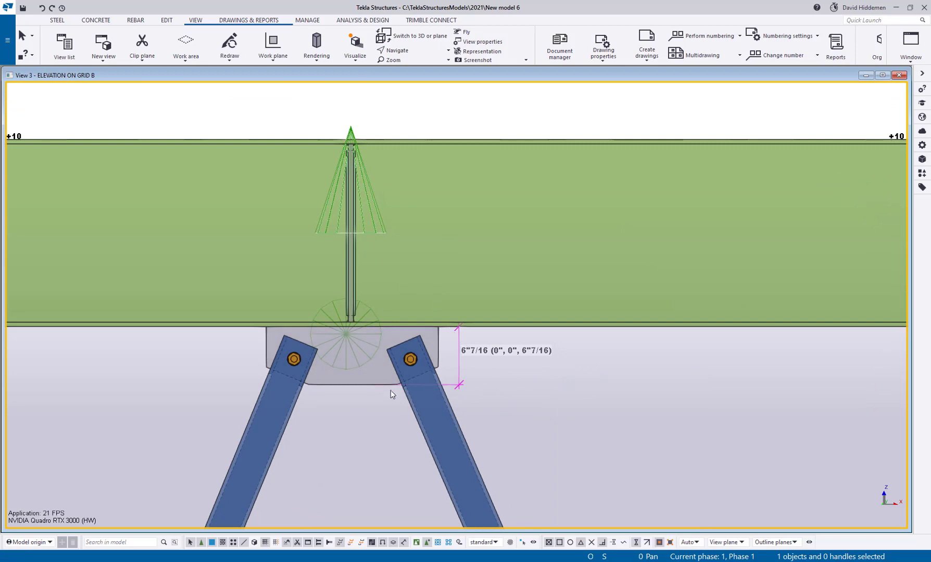
Review the Bolted gusset (11) connection's Gusset tab width settings and cancel without changes
{"action": "left_click", "coordinate": [365, 359]}
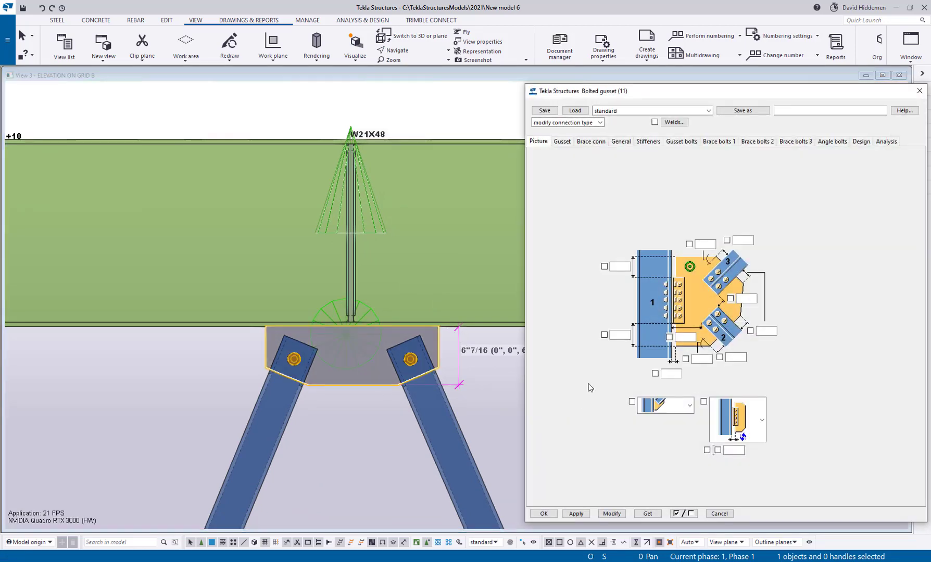
{"action": "left_click", "coordinate": [563, 142]}
{"action": "left_click", "coordinate": [619, 165]}
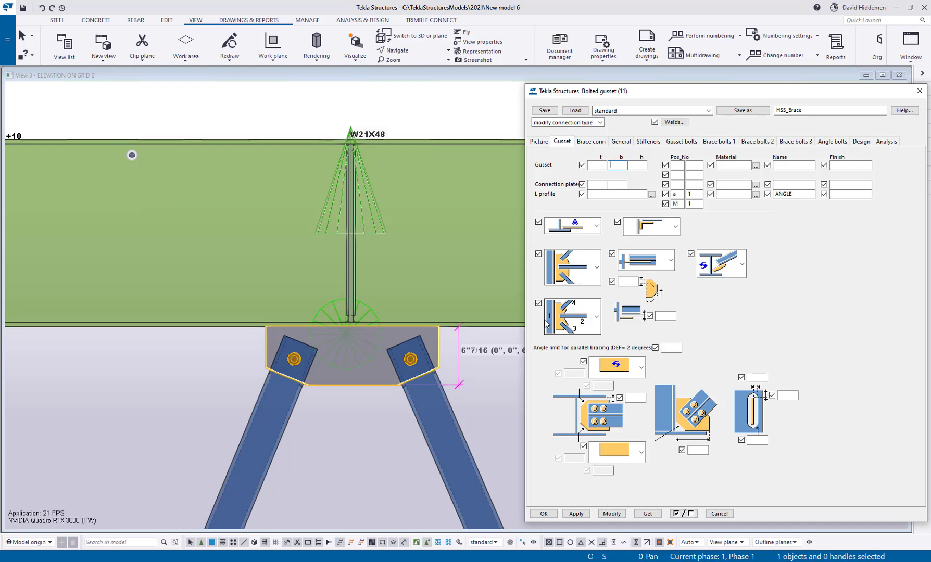
{"action": "left_click", "coordinate": [719, 514]}
{"action": "middle_click_drag", "start_coordinate": [370, 218], "coordinate": [329, 271], "text": "ctrl"}
Inquire the stiffener plate's part properties and note its 3 3/4 profile width
{"action": "right_click", "coordinate": [348, 270]}
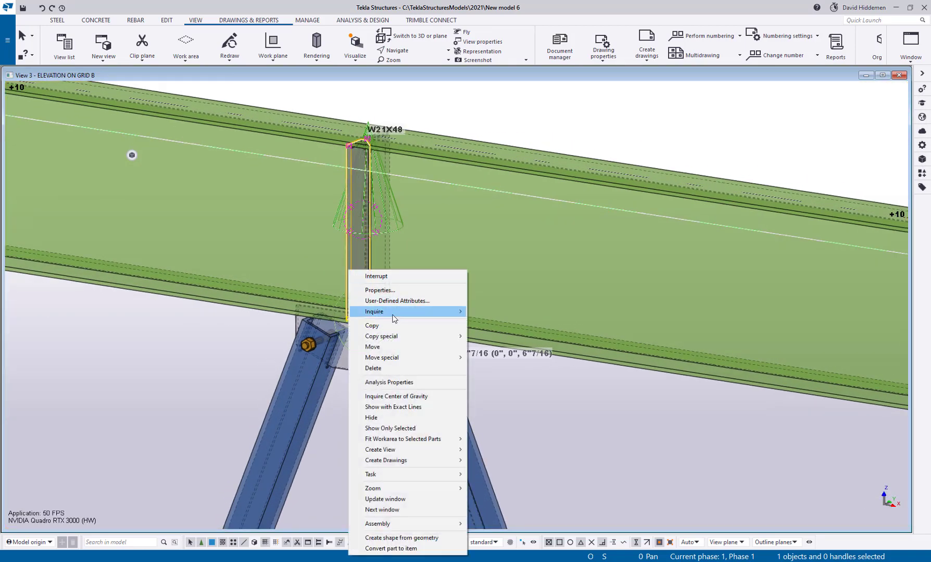
{"action": "mouse_move", "coordinate": [395, 315]}
{"action": "left_click", "coordinate": [487, 312]}
{"action": "left_click_drag", "start_coordinate": [592, 183], "coordinate": [559, 183]}
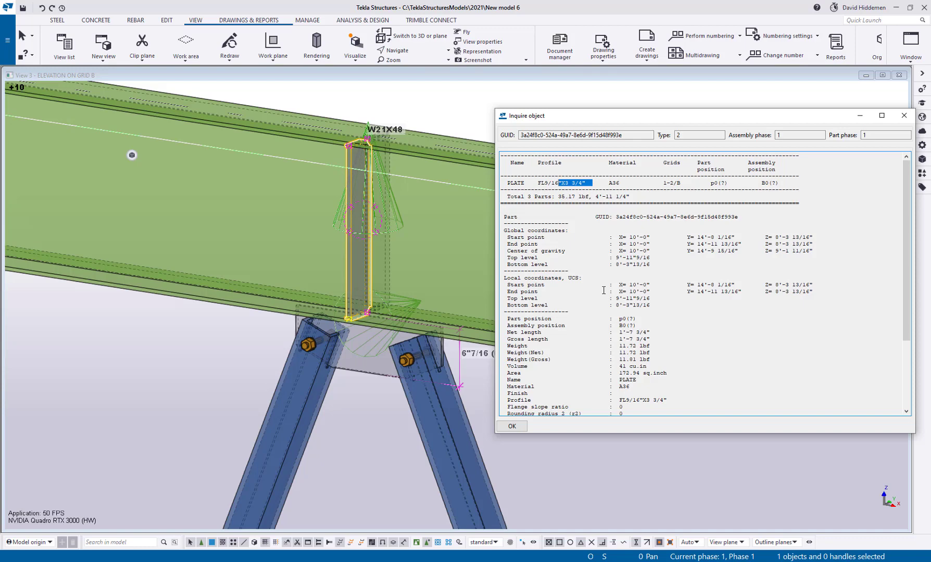
{"action": "left_click", "coordinate": [904, 115]}
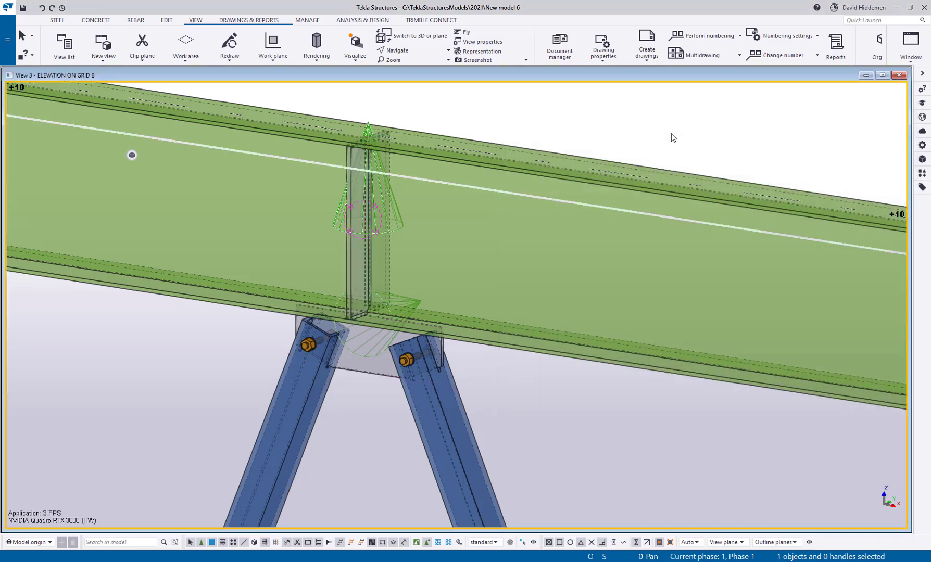
Return to the flat grid B elevation centred on the connection
{"action": "key", "text": "ctrl+p"}
{"action": "scroll", "coordinate": [517, 169], "scroll_direction": "up", "scroll_amount": 5}
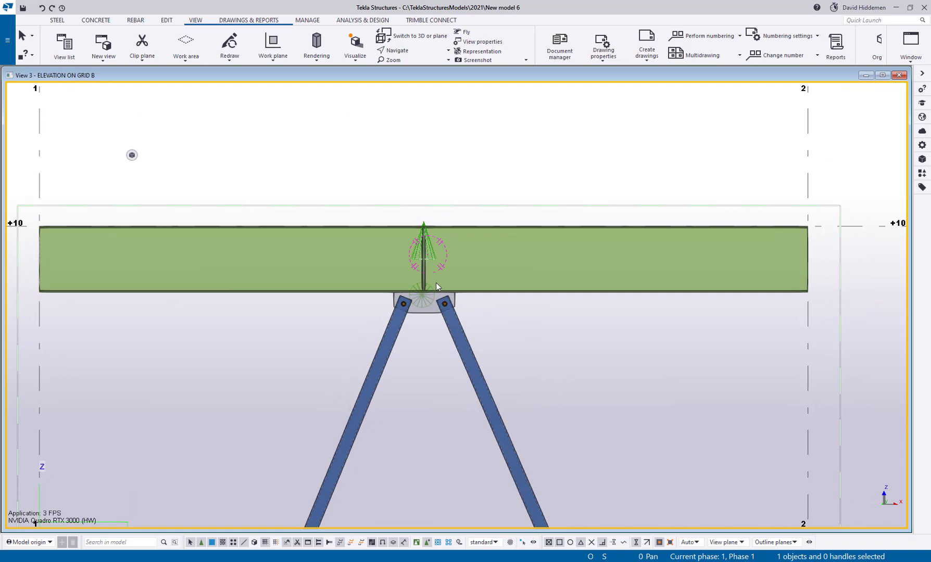
{"action": "scroll", "coordinate": [554, 292], "scroll_direction": "down", "scroll_amount": 1}
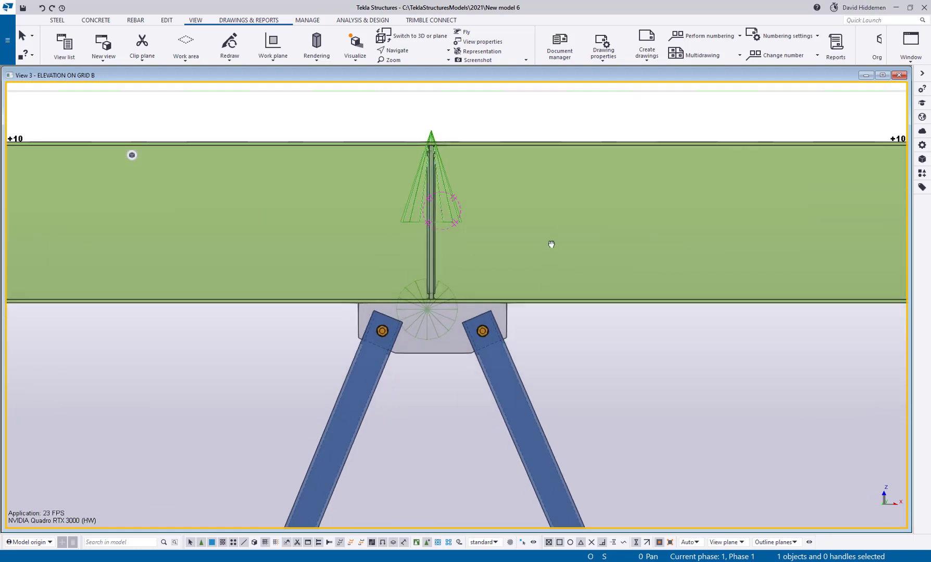
{"action": "middle_click_drag", "start_coordinate": [552, 261], "coordinate": [546, 188]}
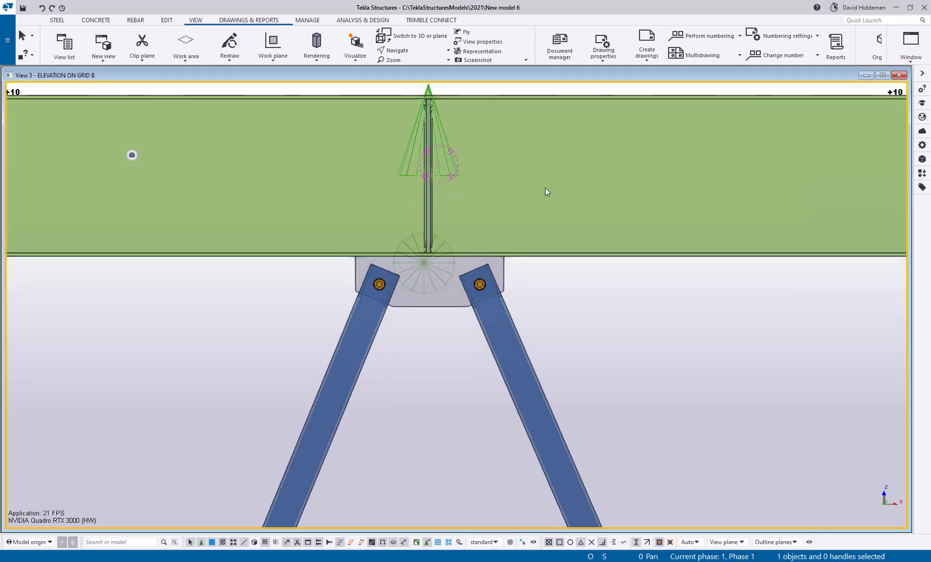
Search all Advanced Options categories for 'width' and select XS_STANDARD_GUSSET_WIDTH_TOLERANCE
{"action": "left_click", "coordinate": [7, 40]}
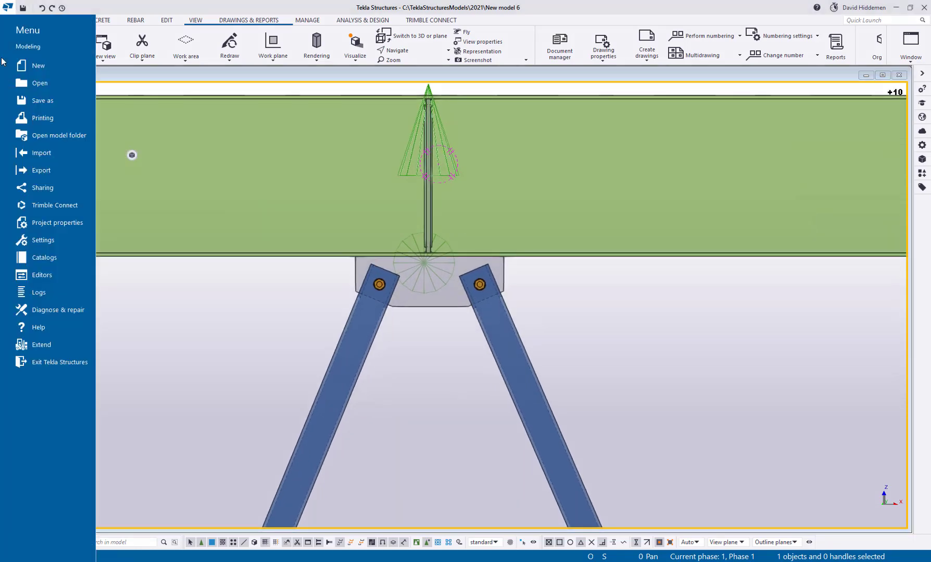
{"action": "left_click", "coordinate": [50, 244]}
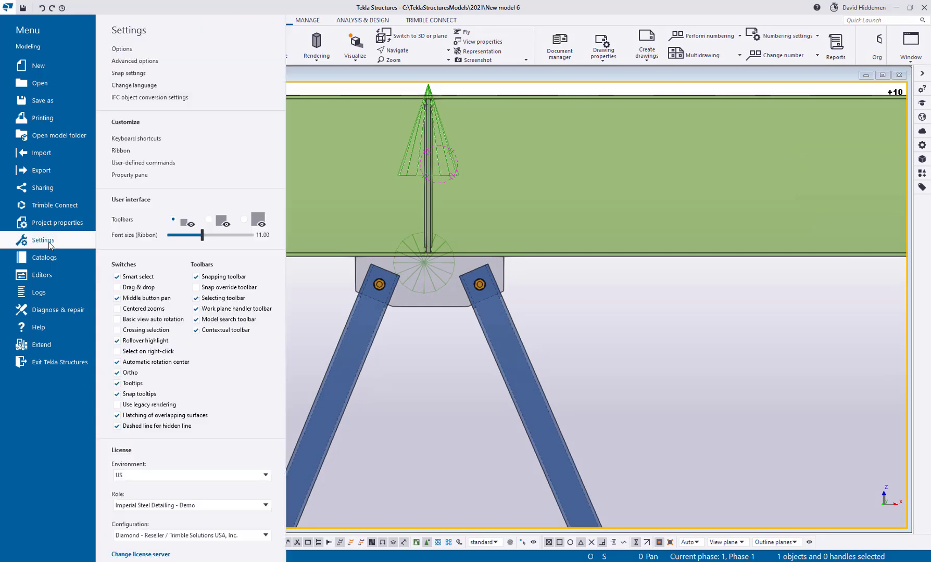
{"action": "left_click", "coordinate": [178, 62]}
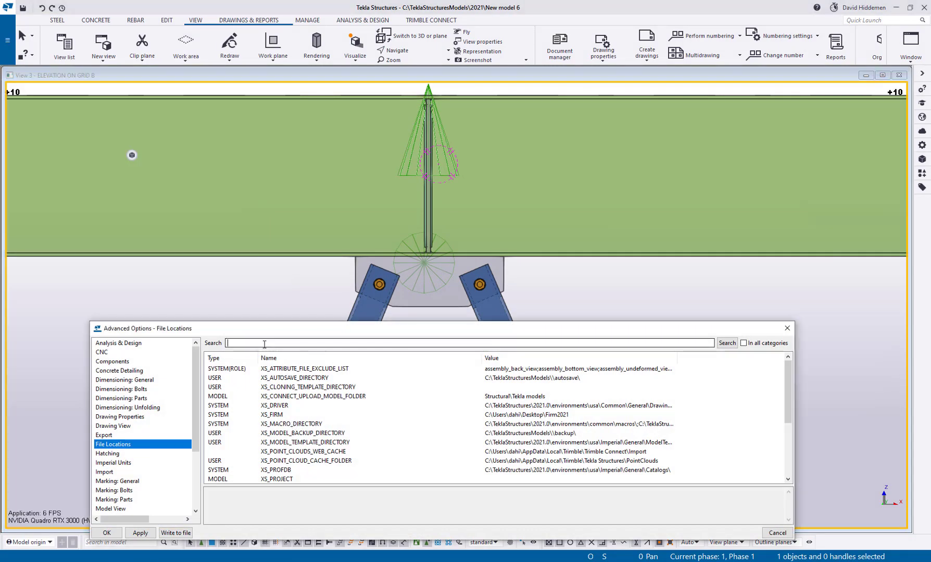
{"action": "type", "text": "width"}
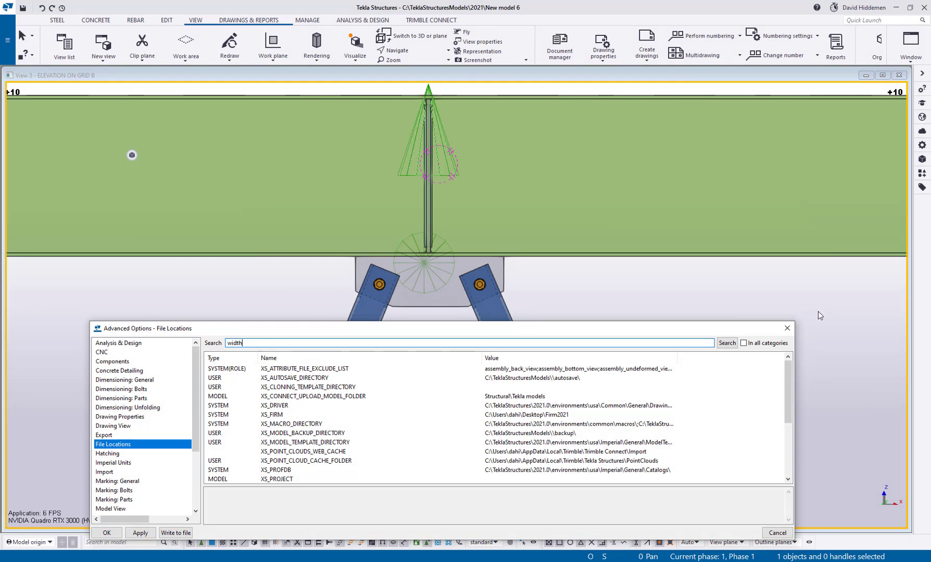
{"action": "left_click", "coordinate": [744, 343]}
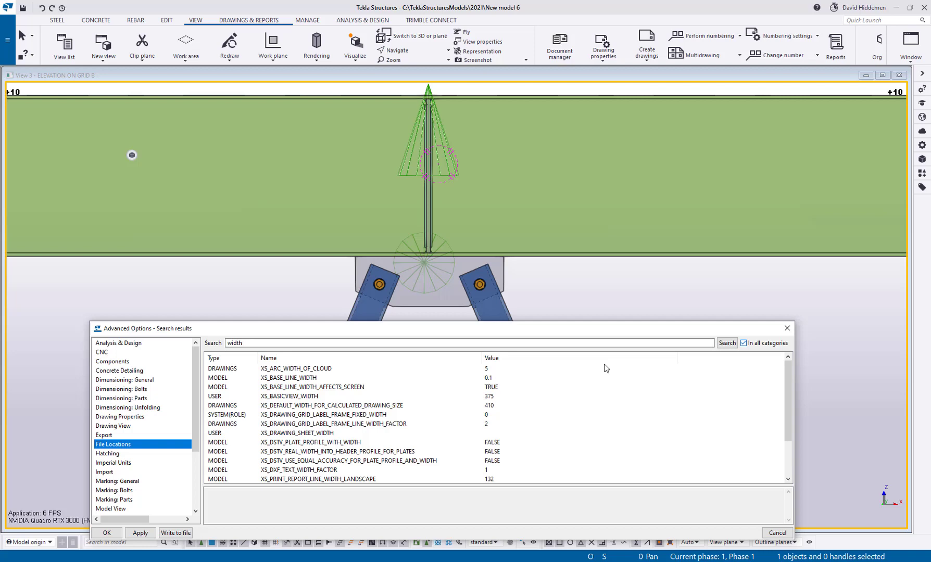
{"action": "scroll", "coordinate": [485, 422], "scroll_direction": "down", "scroll_amount": 2}
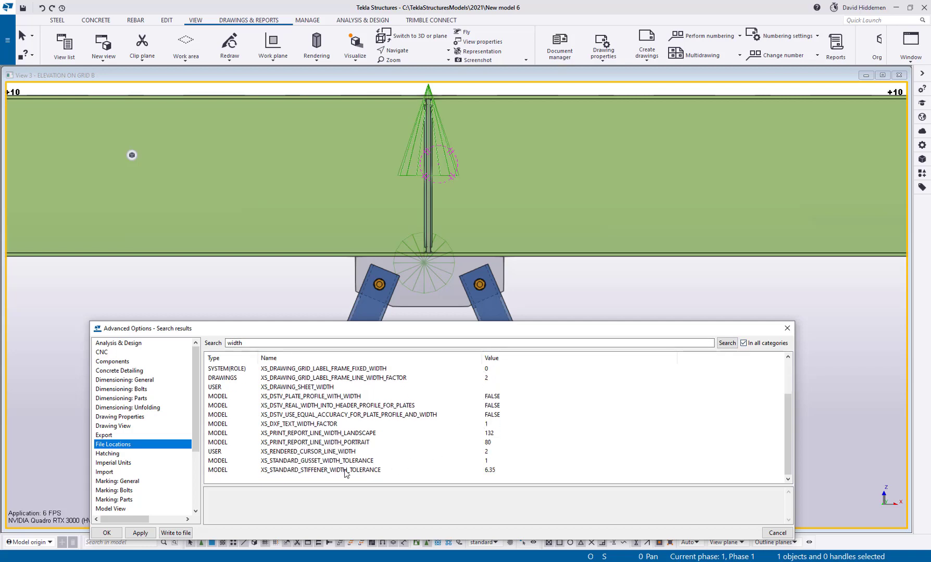
{"action": "left_click", "coordinate": [294, 462]}
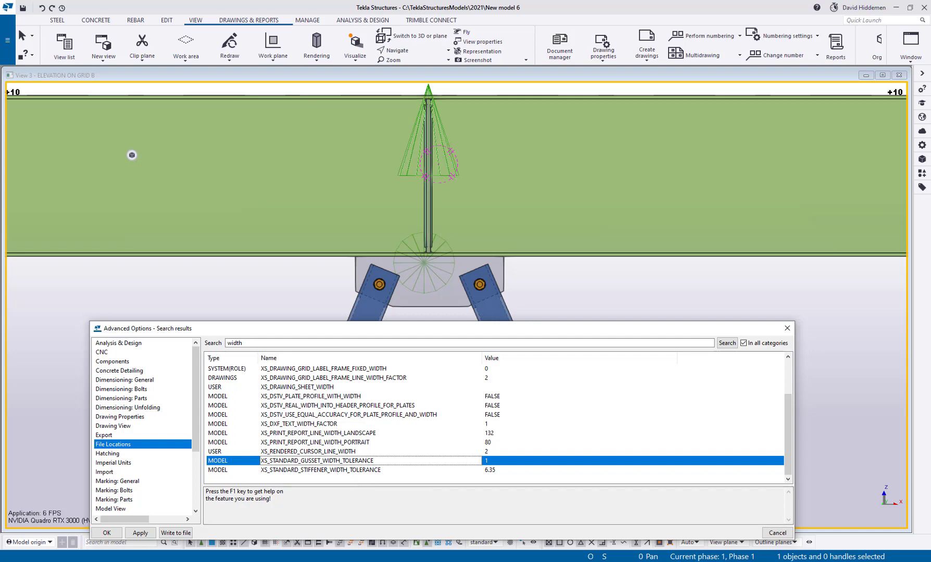
Read the help pages for the gusset and stiffener width tolerance options, then hide the browser
{"action": "key", "text": "F1"}
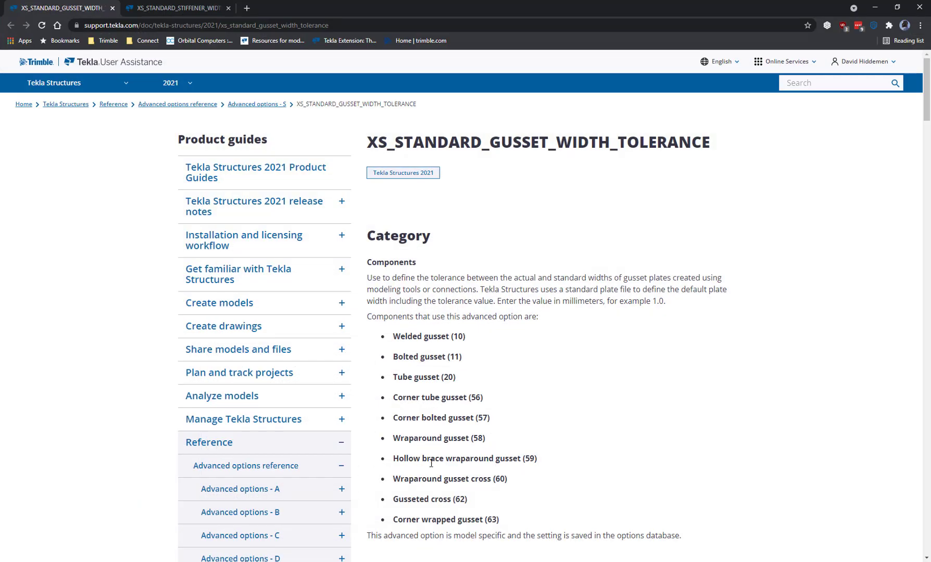
{"action": "scroll", "coordinate": [513, 295], "scroll_direction": "down", "scroll_amount": 1}
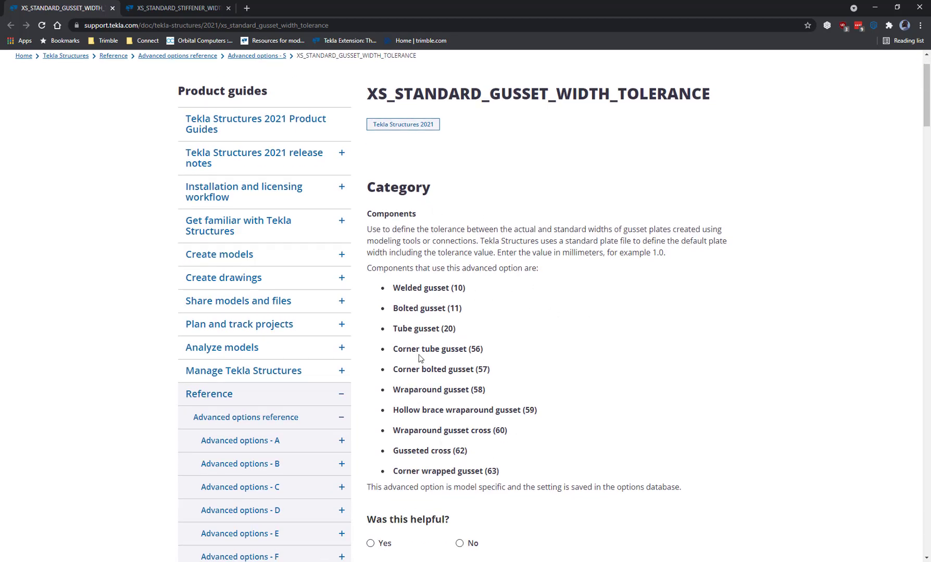
{"action": "left_click_drag", "start_coordinate": [501, 97], "coordinate": [609, 96]}
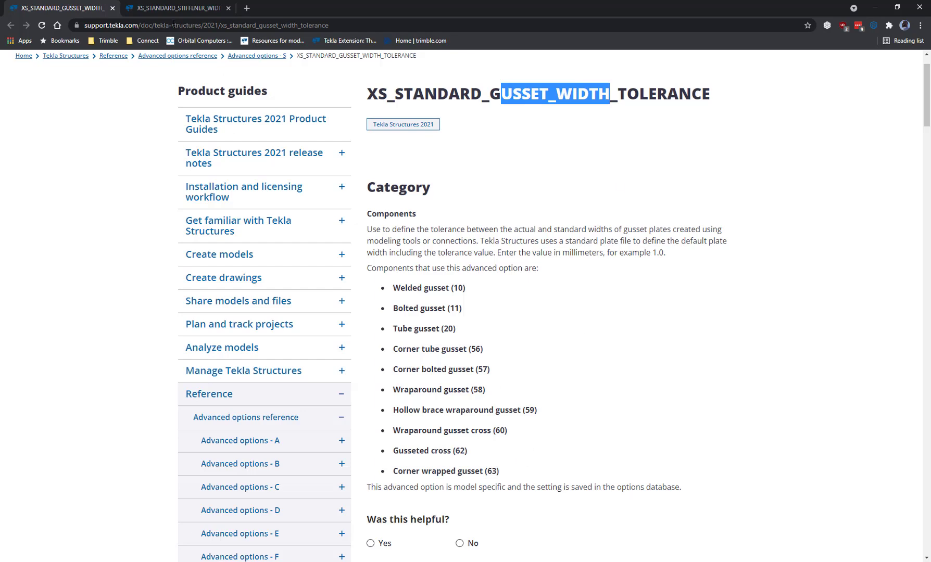
{"action": "left_click", "coordinate": [166, 9]}
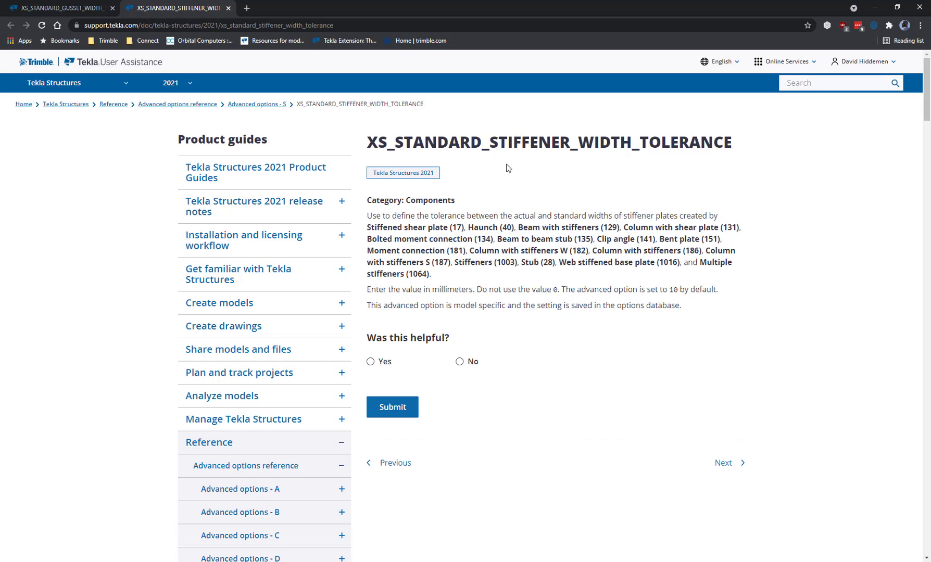
{"action": "left_click_drag", "start_coordinate": [492, 140], "coordinate": [725, 138]}
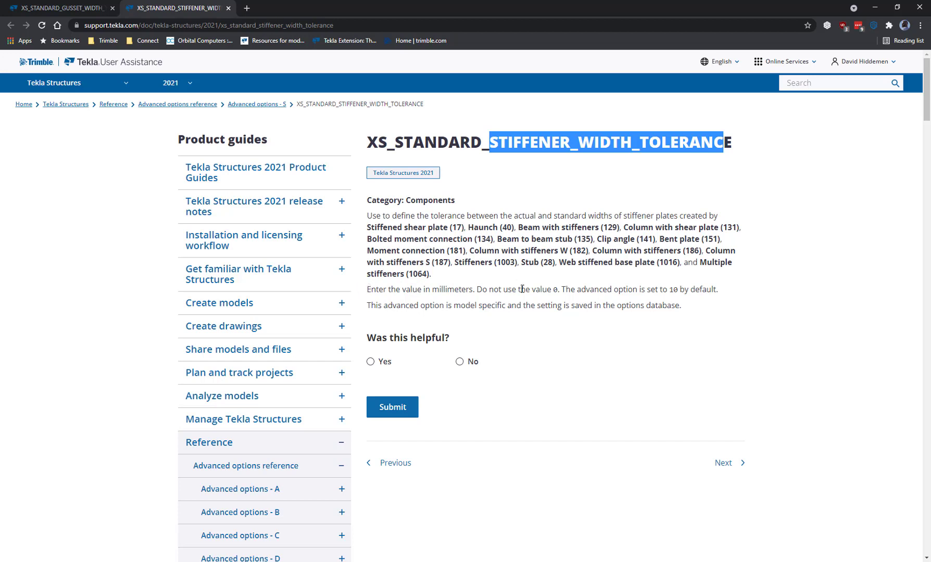
{"action": "left_click", "coordinate": [78, 8]}
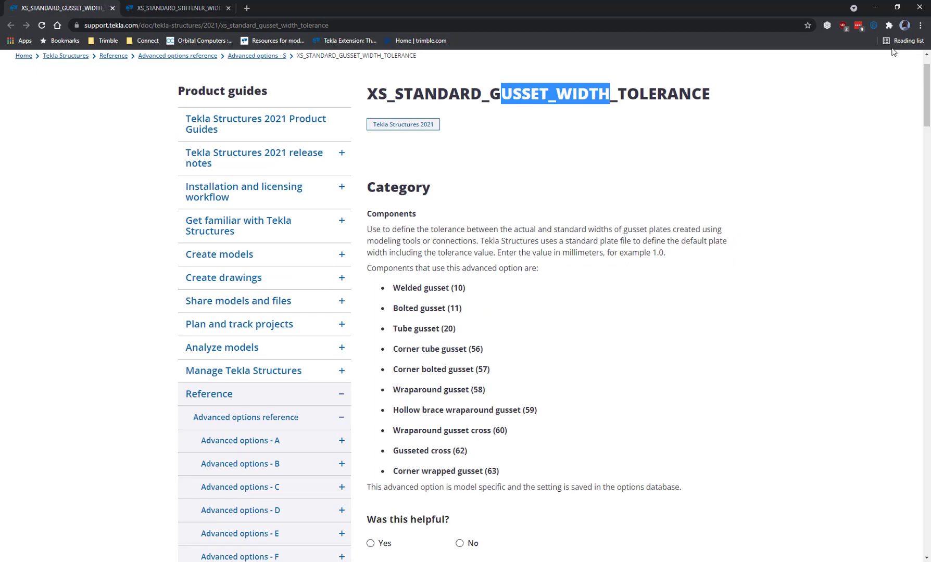
{"action": "left_click", "coordinate": [880, 4]}
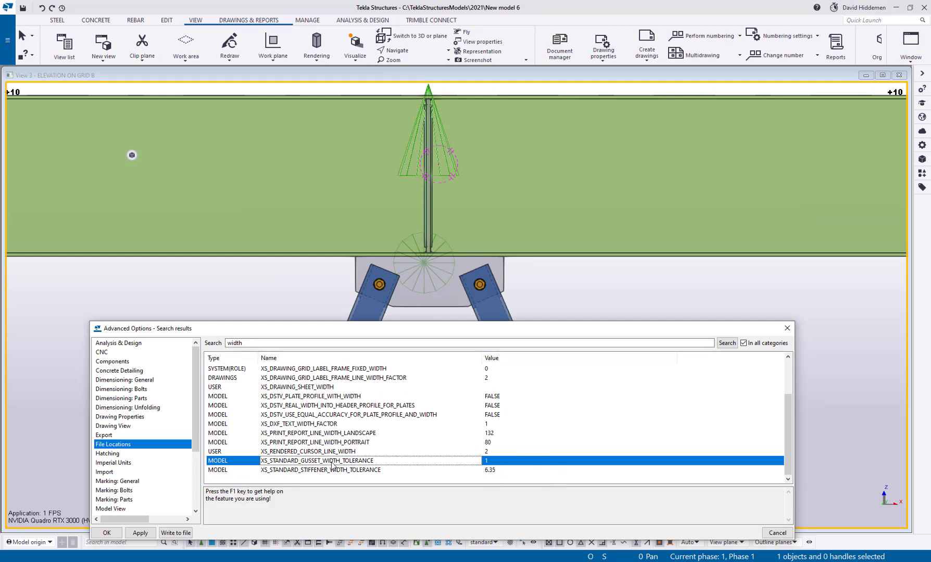
Set XS_STANDARD_GUSSET_WIDTH_TOLERANCE to 6.35 and apply it
{"action": "left_click", "coordinate": [490, 462]}
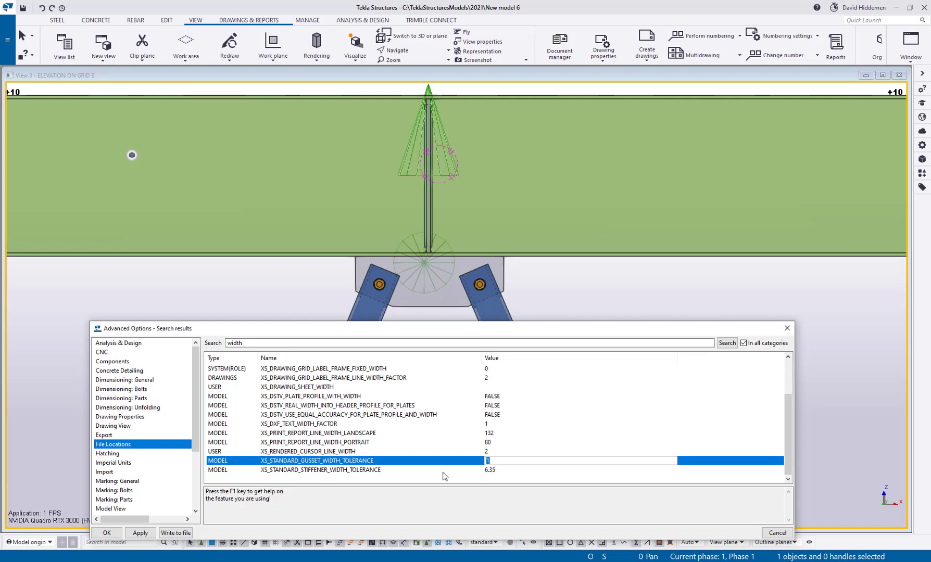
{"action": "type", "text": "6.35"}
{"action": "key", "text": "Return"}
{"action": "left_click", "coordinate": [140, 533]}
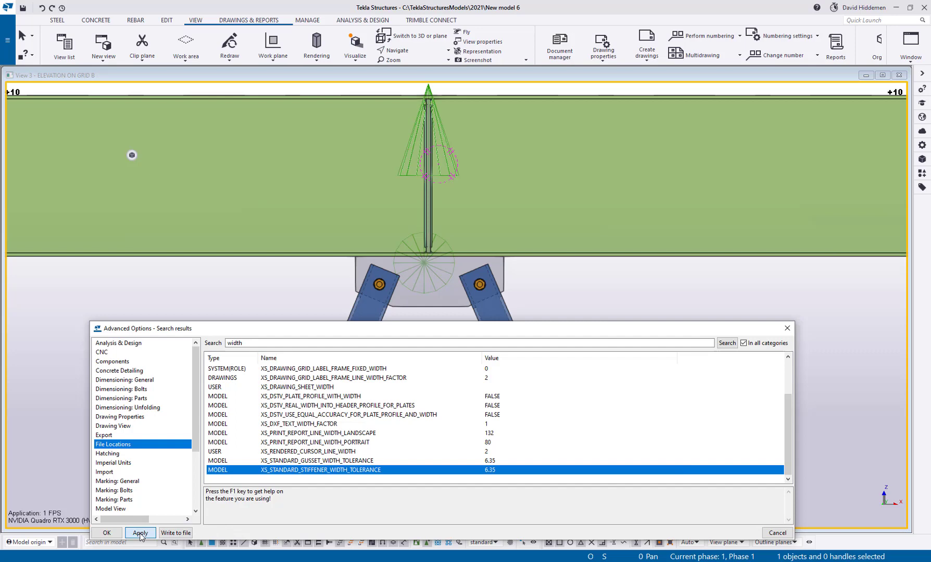
Modify the Bolted gusset connection so it regenerates with the new tolerance
{"action": "scroll", "coordinate": [376, 306], "scroll_direction": "down", "scroll_amount": 2}
{"action": "scroll", "coordinate": [381, 219], "scroll_direction": "up", "scroll_amount": 2}
{"action": "left_click", "coordinate": [376, 215]}
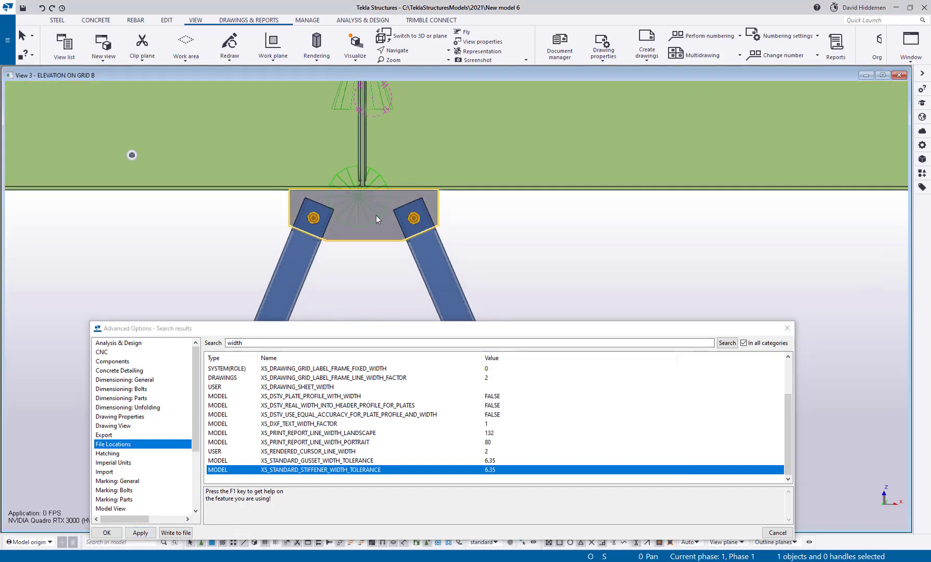
{"action": "left_click", "coordinate": [612, 514]}
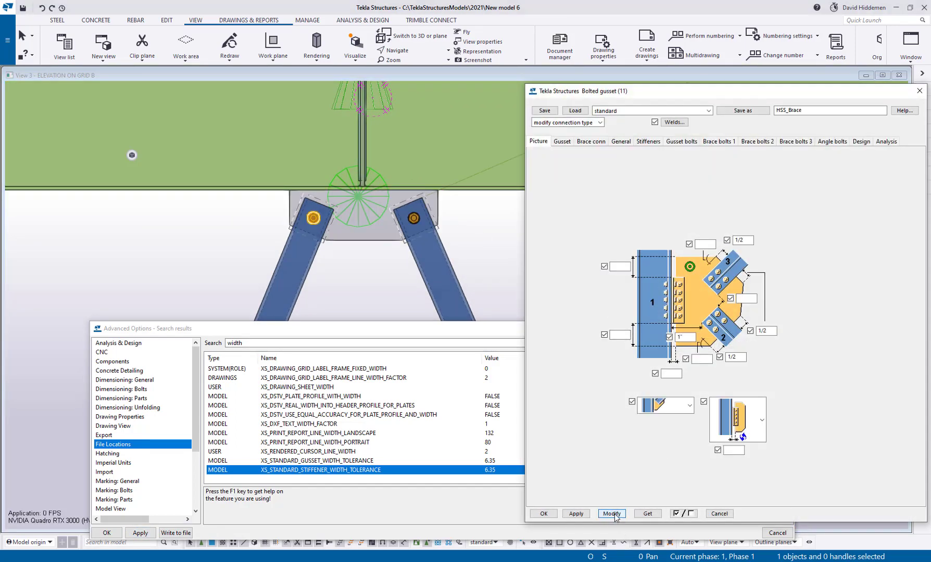
{"action": "left_click", "coordinate": [720, 513]}
Measure the regenerated gusset plate, which now reads 6"1/2
{"action": "scroll", "coordinate": [375, 260], "scroll_direction": "up", "scroll_amount": 1}
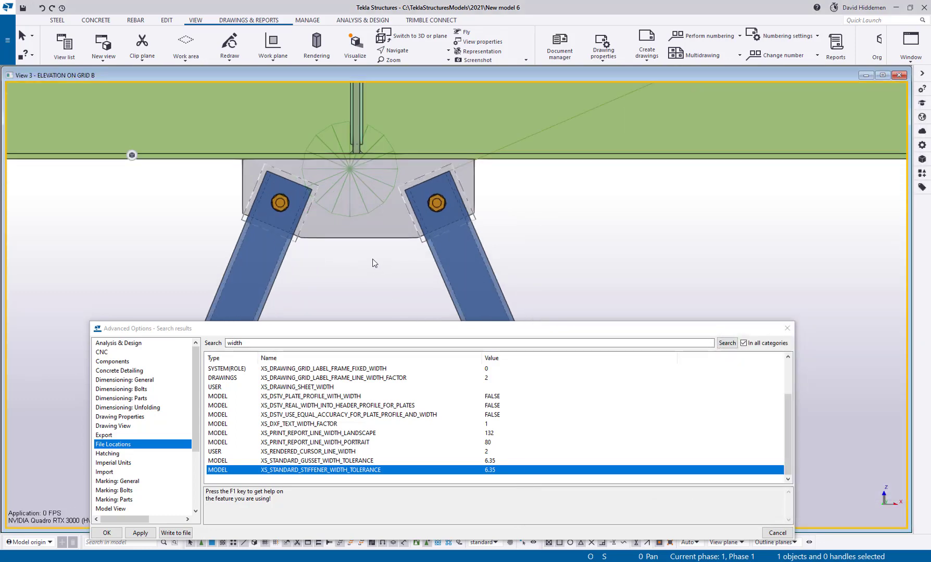
{"action": "key", "text": "f"}
{"action": "left_click", "coordinate": [376, 238]}
{"action": "left_click", "coordinate": [380, 156]}
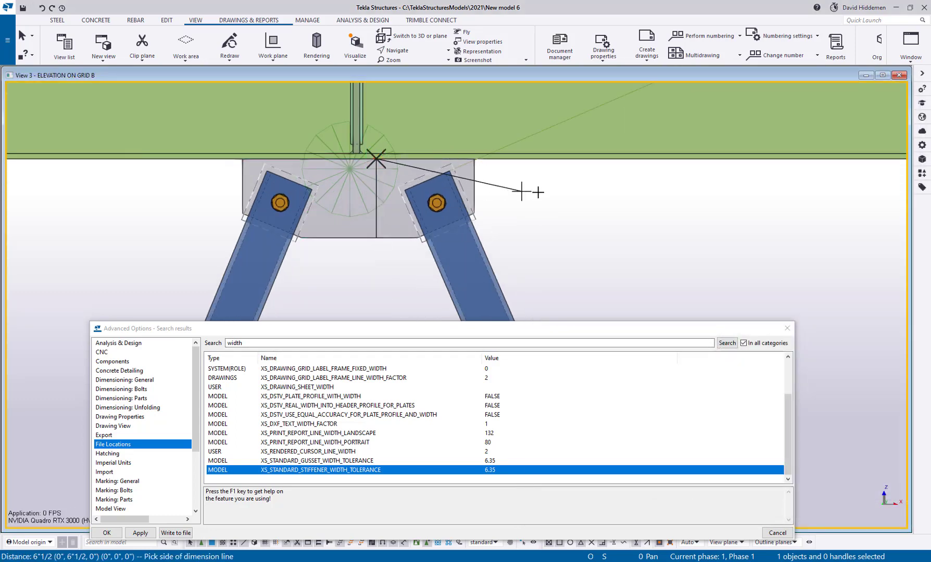
{"action": "left_click", "coordinate": [543, 192]}
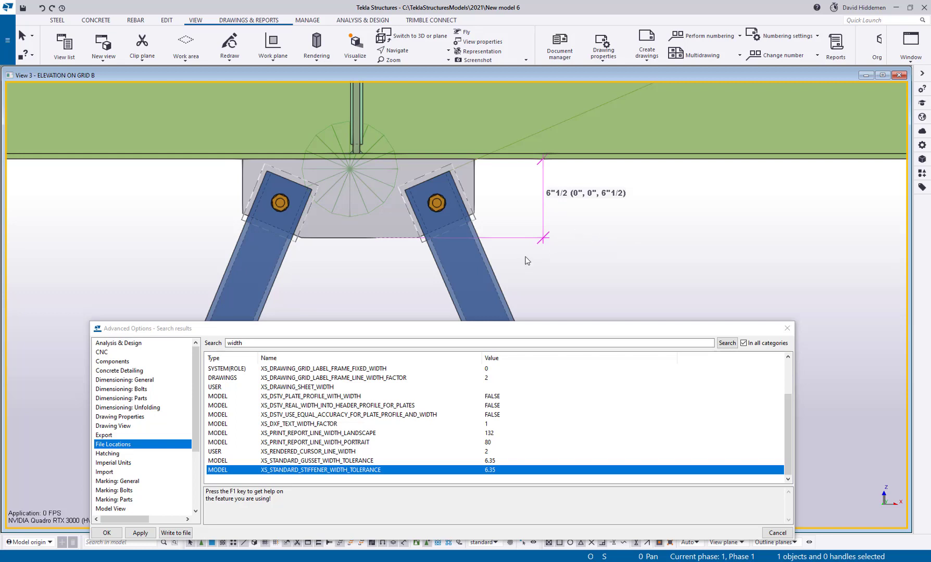
{"action": "scroll", "coordinate": [526, 260], "scroll_direction": "down", "scroll_amount": 2}
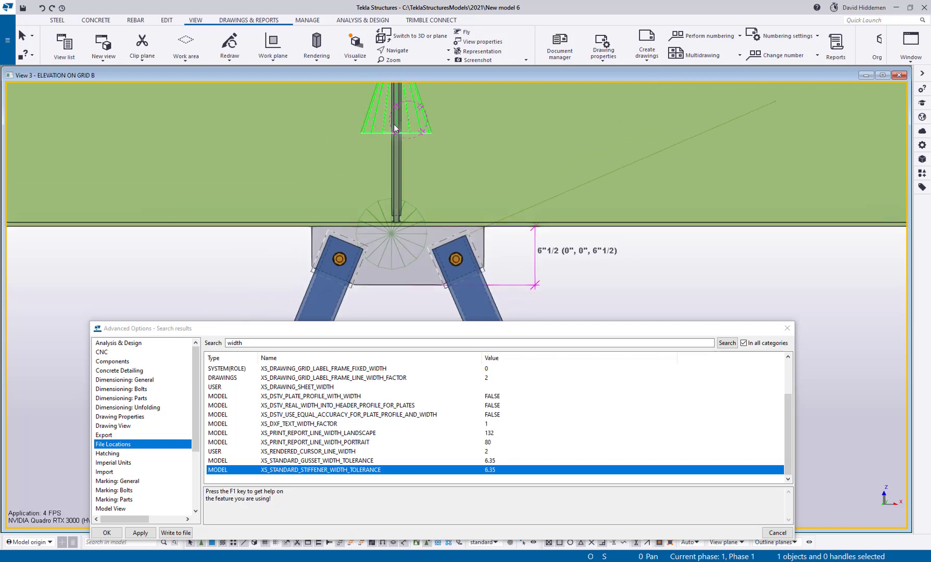
Set XS_STANDARD_STIFFENER_WIDTH_TOLERANCE to 12.7, apply it, and close Advanced Options
{"action": "left_click", "coordinate": [488, 470]}
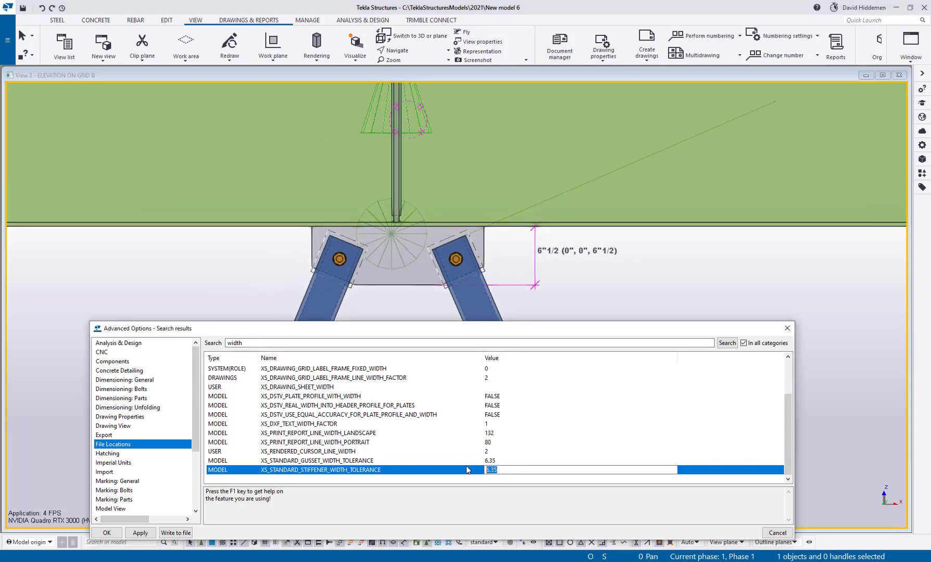
{"action": "type", "text": "12.7"}
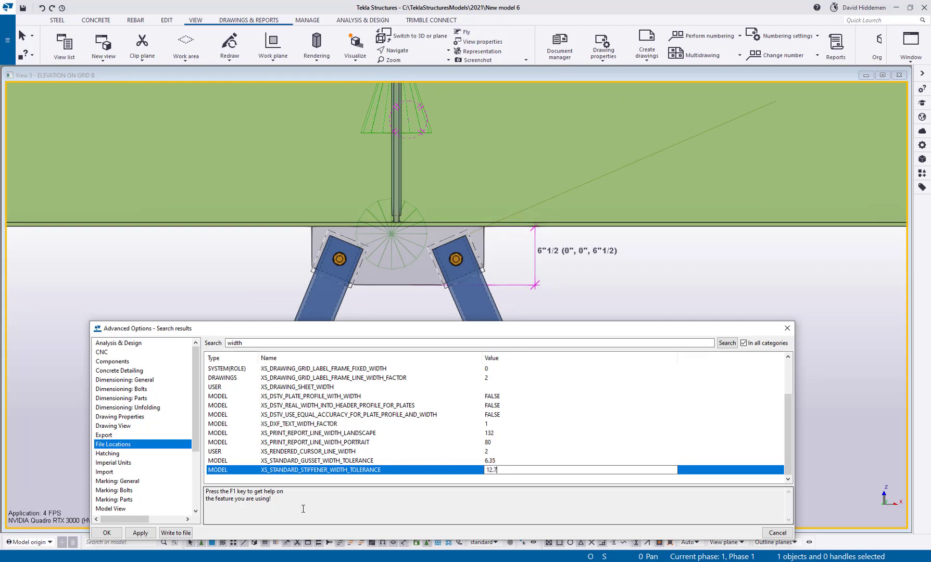
{"action": "key", "text": "shift+Left"}
{"action": "left_click", "coordinate": [140, 533]}
{"action": "left_click", "coordinate": [107, 533]}
Modify the Multiple stiffeners component so it regenerates with the new tolerance
{"action": "middle_click_drag", "start_coordinate": [499, 333], "coordinate": [394, 279], "text": "ctrl"}
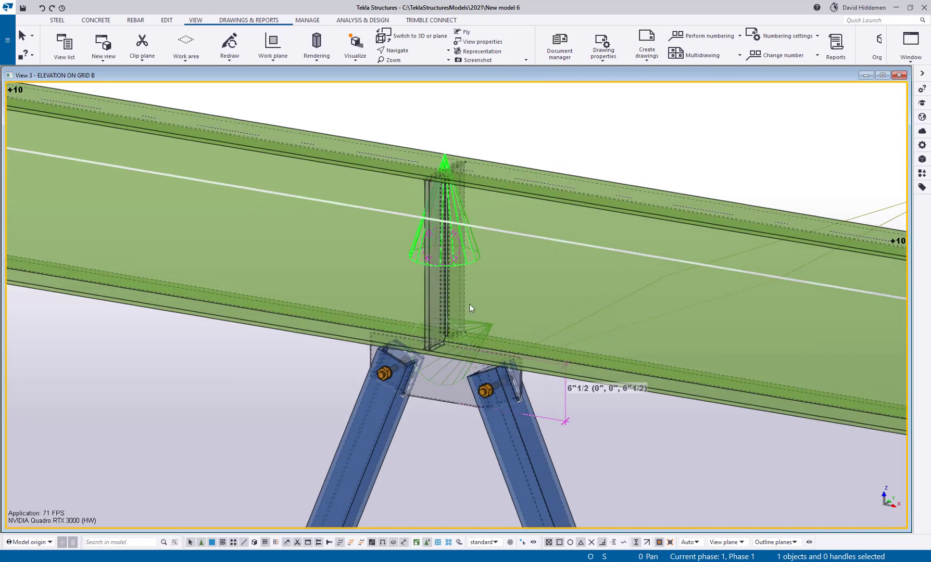
{"action": "double_click", "coordinate": [474, 311]}
{"action": "left_click", "coordinate": [472, 443]}
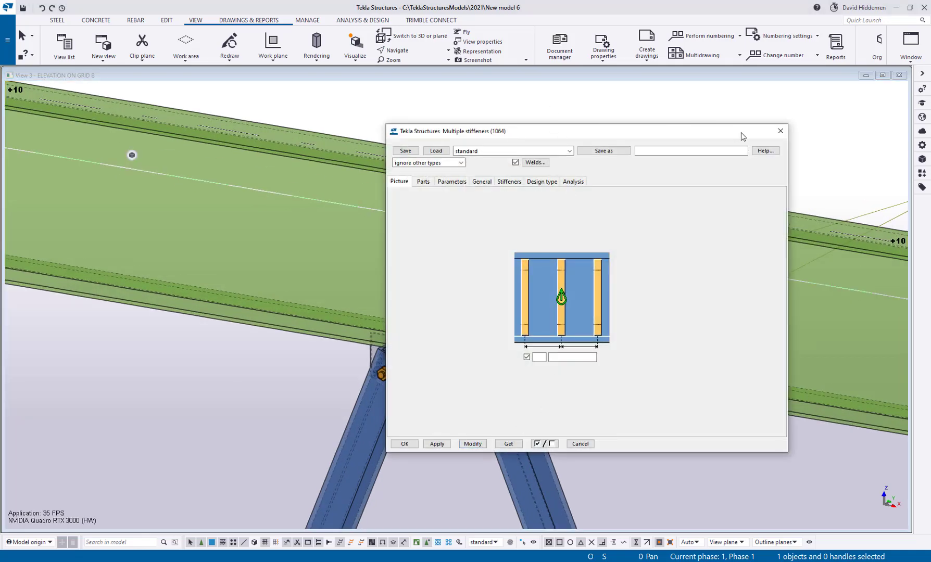
{"action": "left_click", "coordinate": [780, 131]}
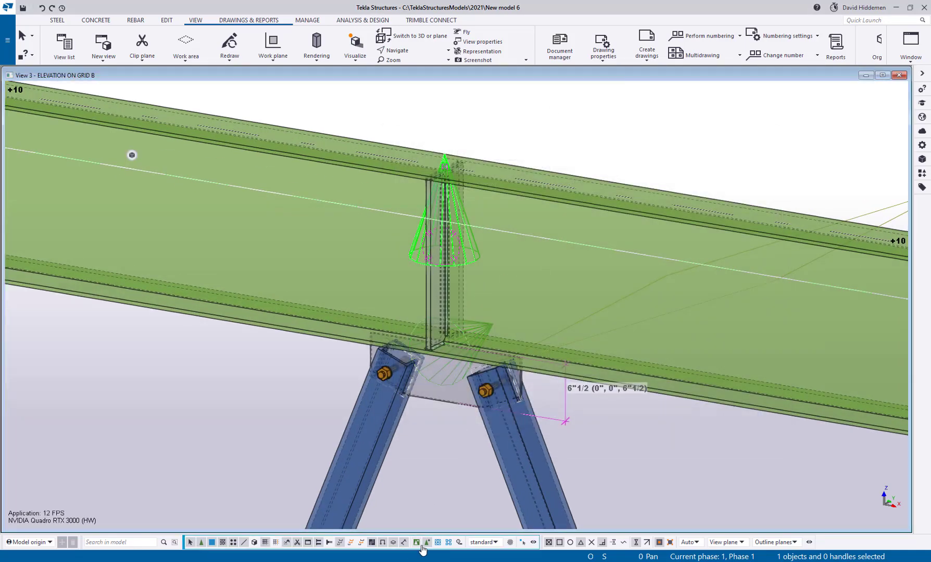
Inquire the stiffener plate to confirm its profile is now FL5/16"X3 1/2"
{"action": "right_click", "coordinate": [430, 300]}
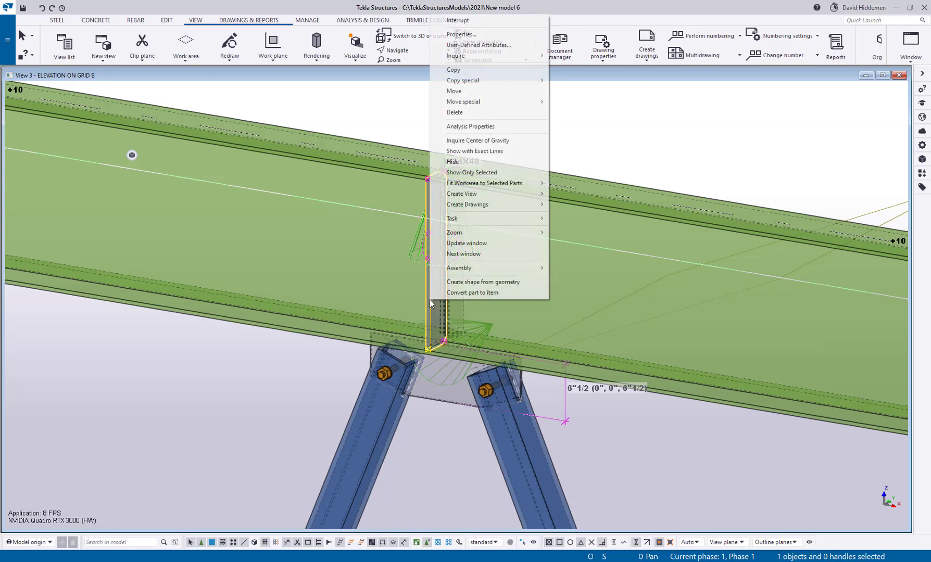
{"action": "mouse_move", "coordinate": [534, 56]}
{"action": "left_click", "coordinate": [568, 55]}
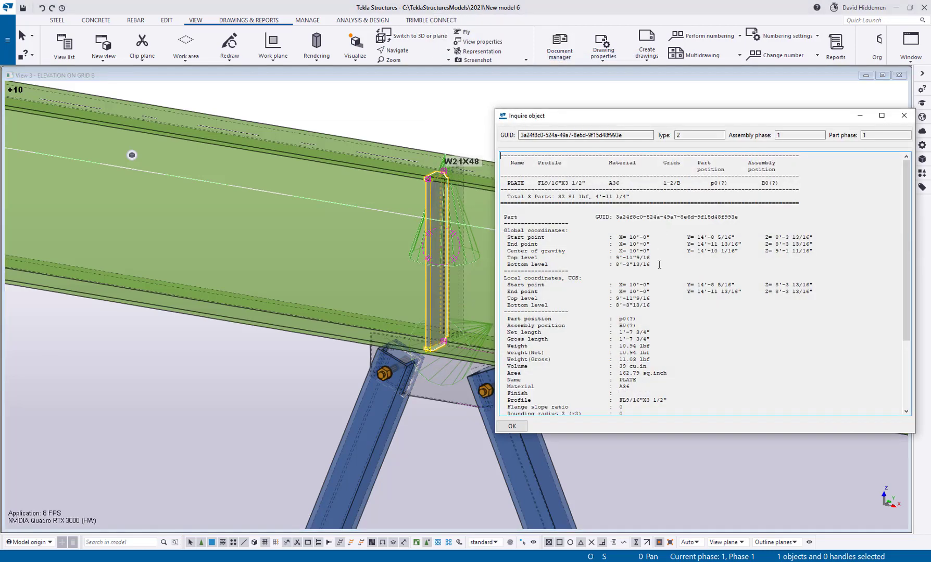
{"action": "left_click_drag", "start_coordinate": [590, 184], "coordinate": [556, 185]}
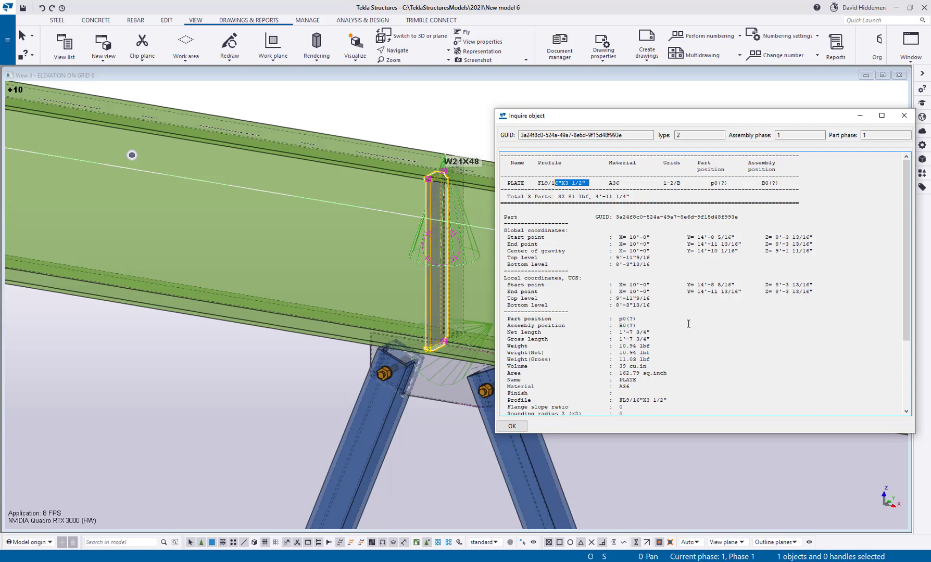
{"action": "left_click", "coordinate": [512, 426]}
Reset to the grid B view plane and zoom in on the regenerated connection
{"action": "key", "text": "ctrl+p"}
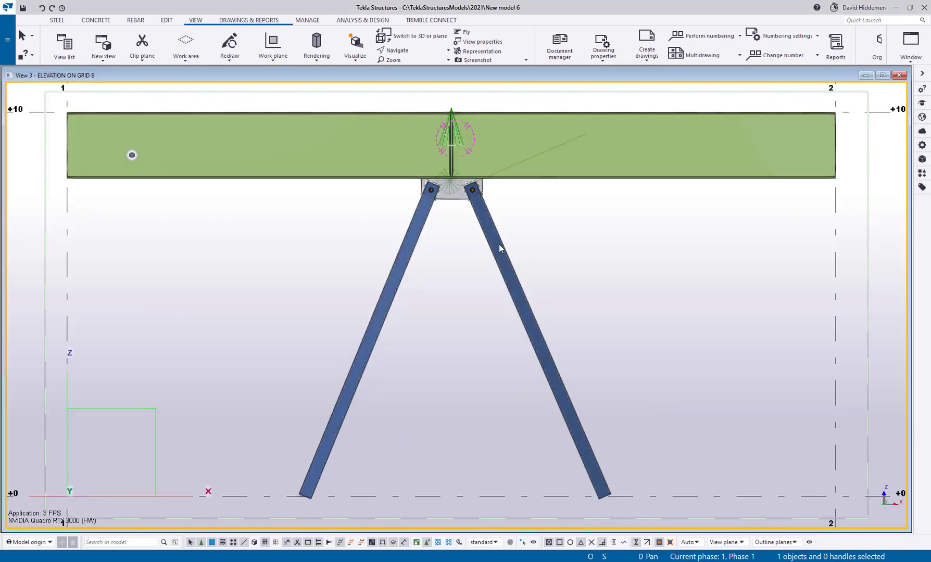
{"action": "scroll", "coordinate": [476, 239], "scroll_direction": "up", "scroll_amount": 5}
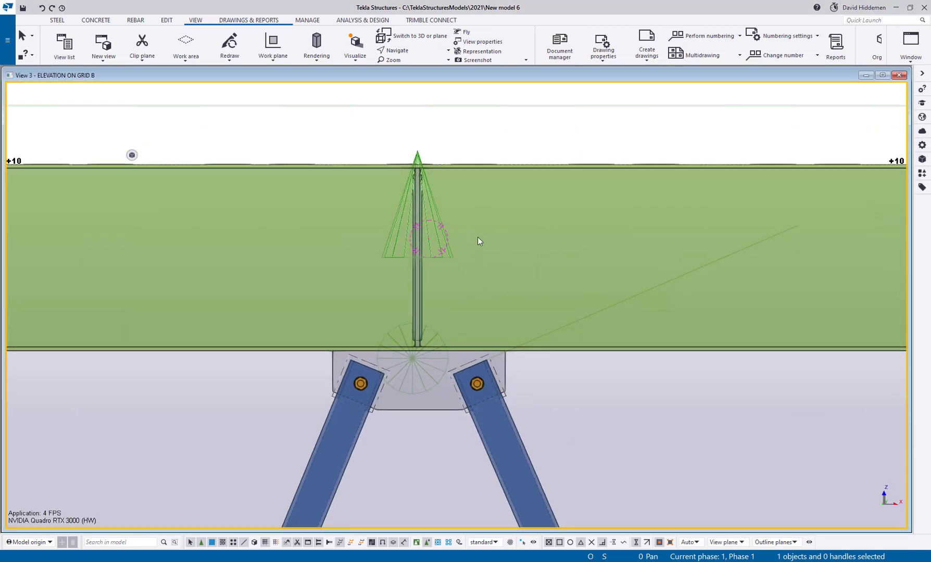